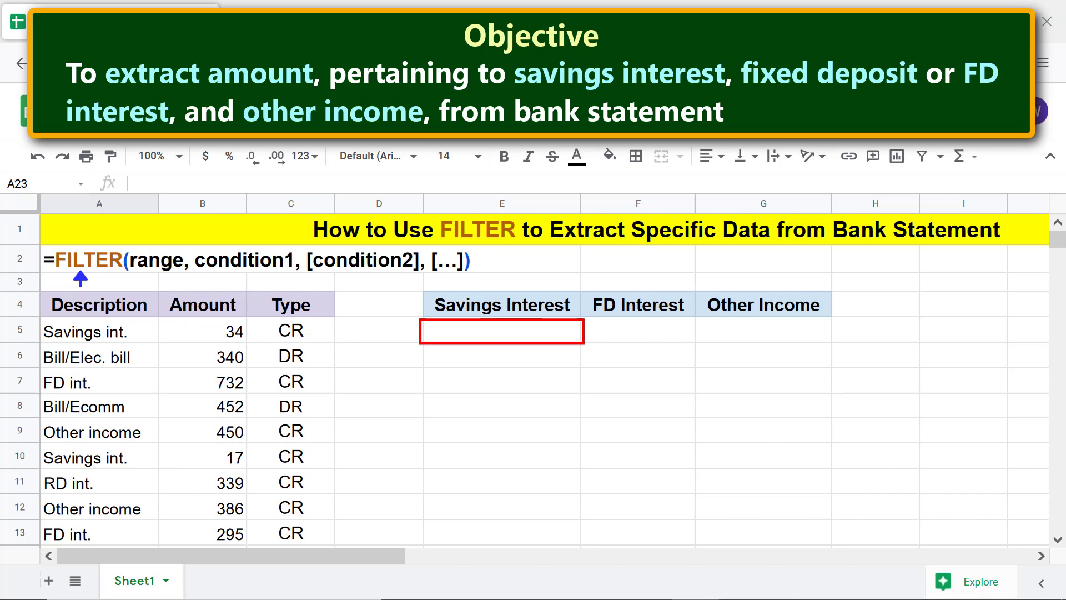
# - Enter =FILTER(B5:B13,A5:A13=A5) in E5 to list the Savings int. amounts 34 and 17
pyautogui.click(496, 333)
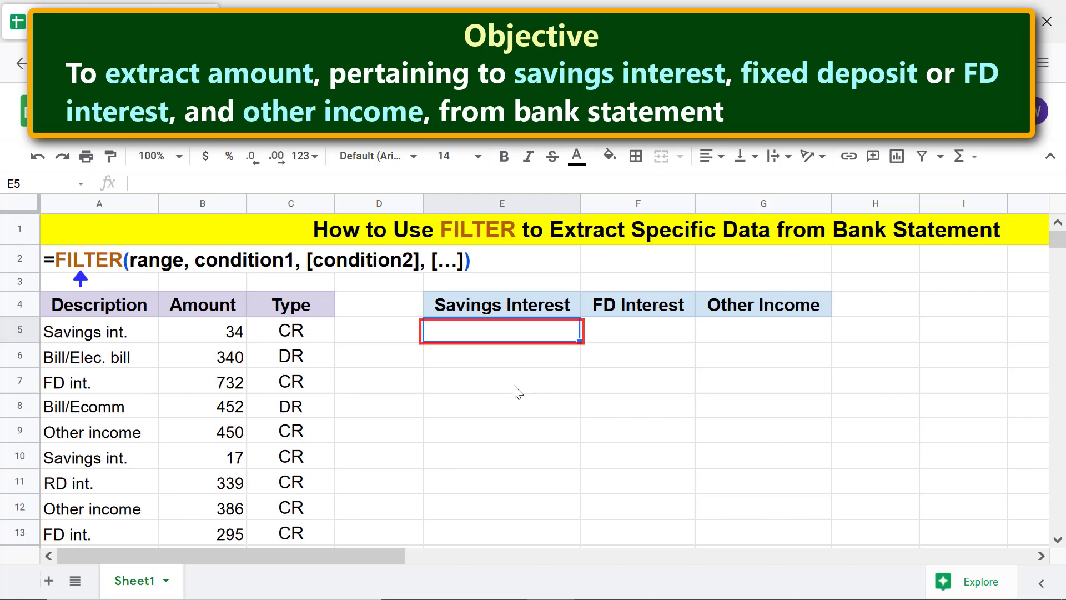
pyautogui.write('=fil')
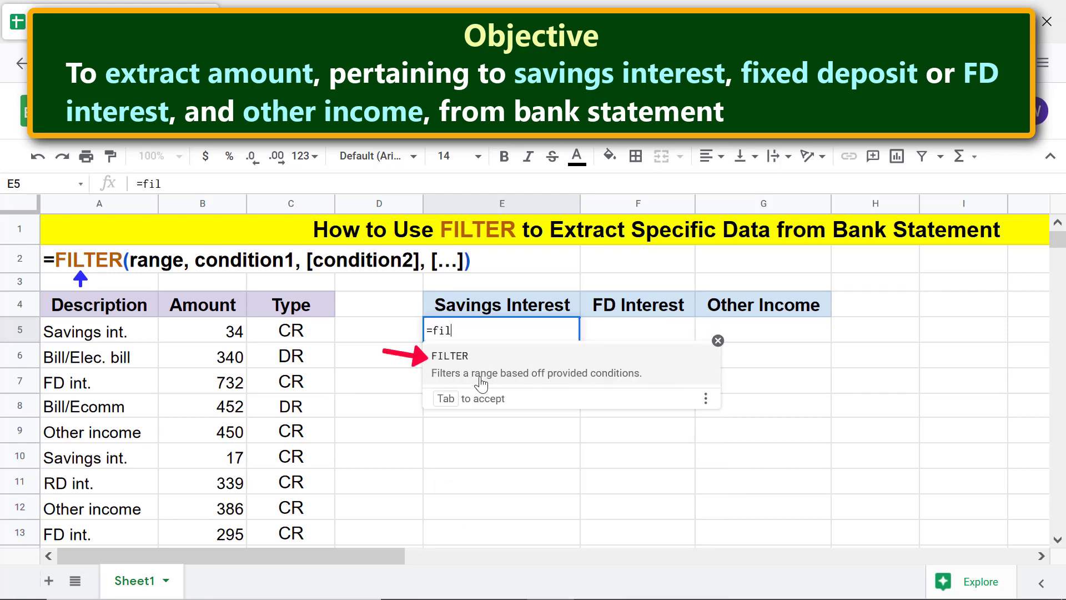
pyautogui.click(449, 358)
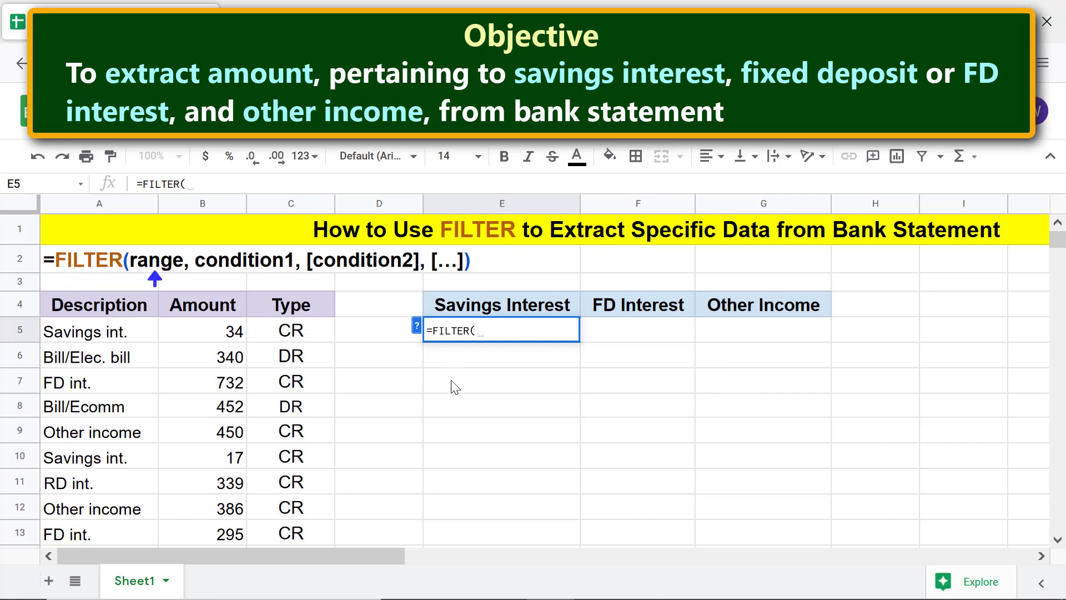
pyautogui.click(229, 333)
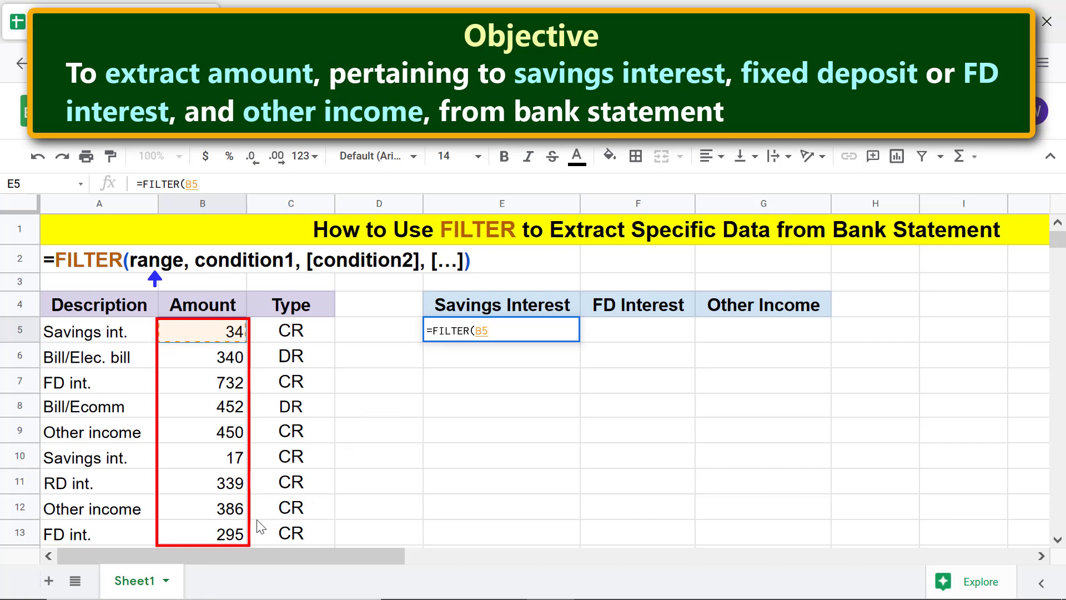
pyautogui.keyDown('shift'); pyautogui.click(242, 535); pyautogui.keyUp('shift')
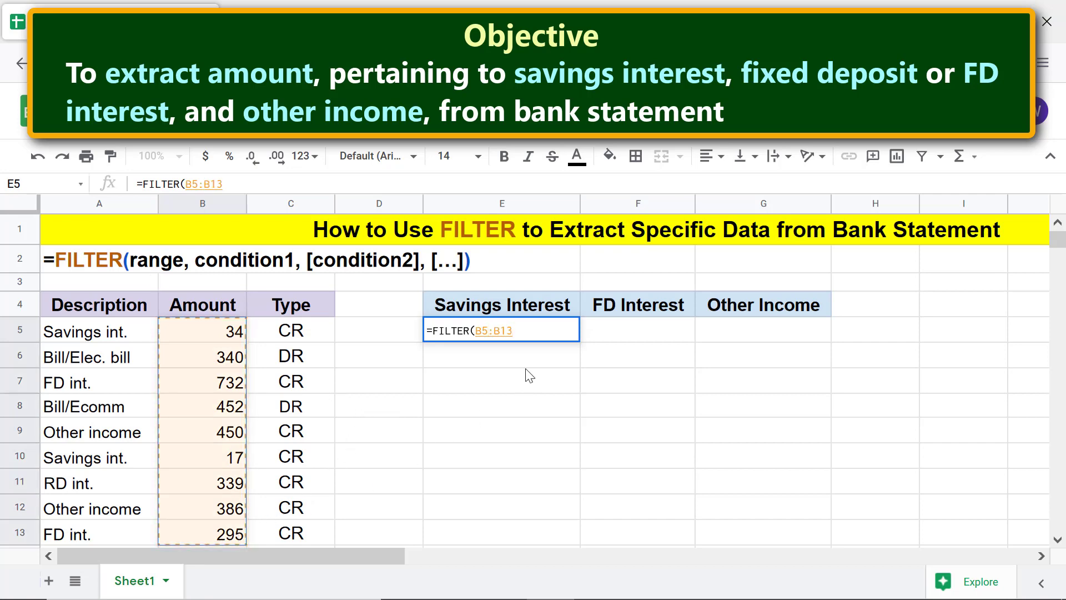
pyautogui.write(',')
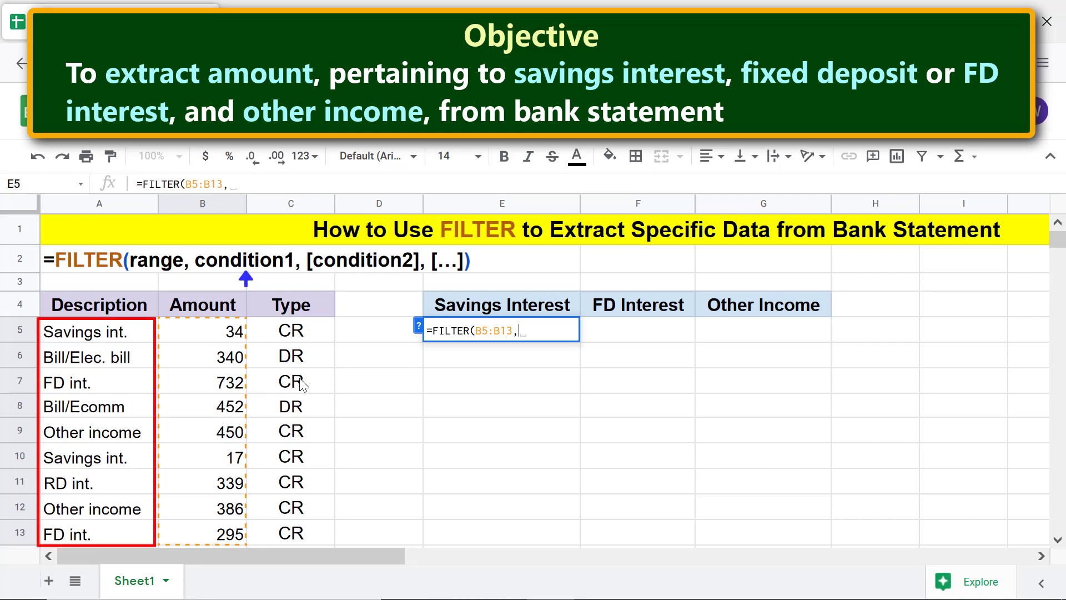
pyautogui.click(127, 336)
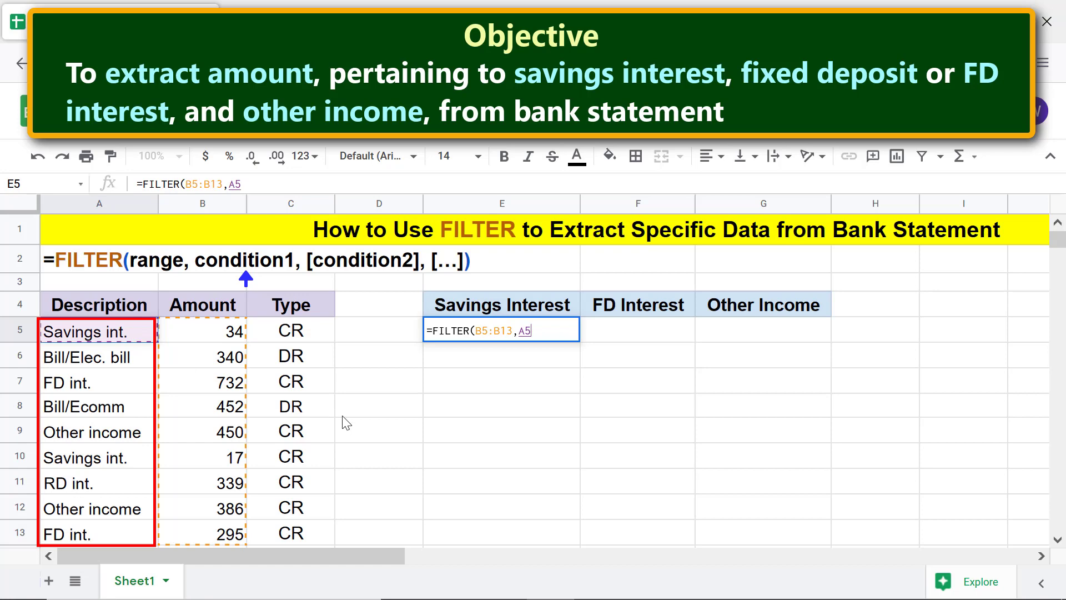
pyautogui.keyDown('shift'); pyautogui.click(145, 531); pyautogui.keyUp('shift')
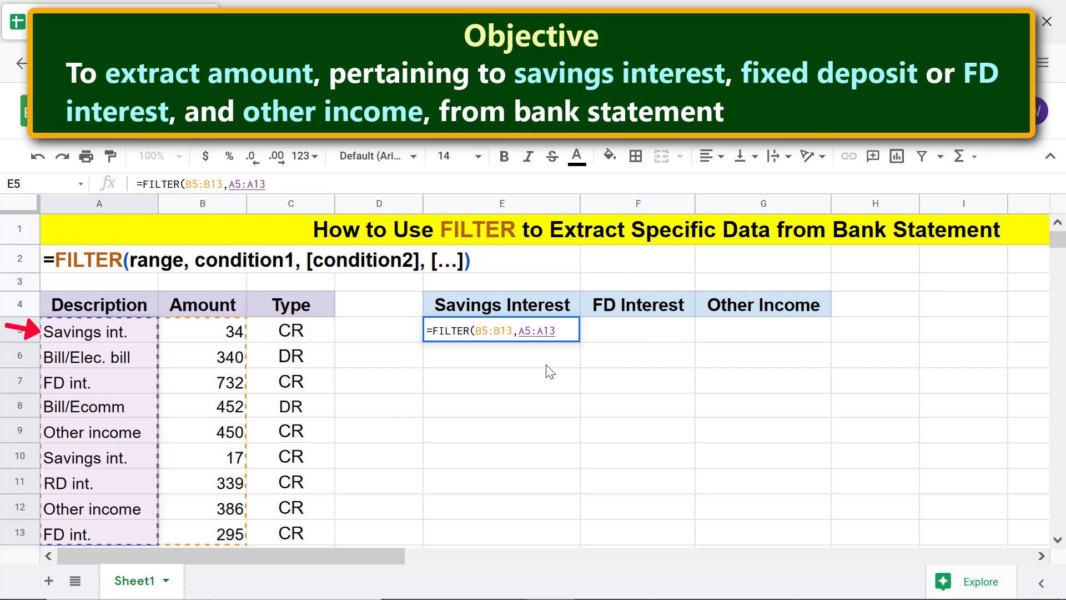
pyautogui.write('=')
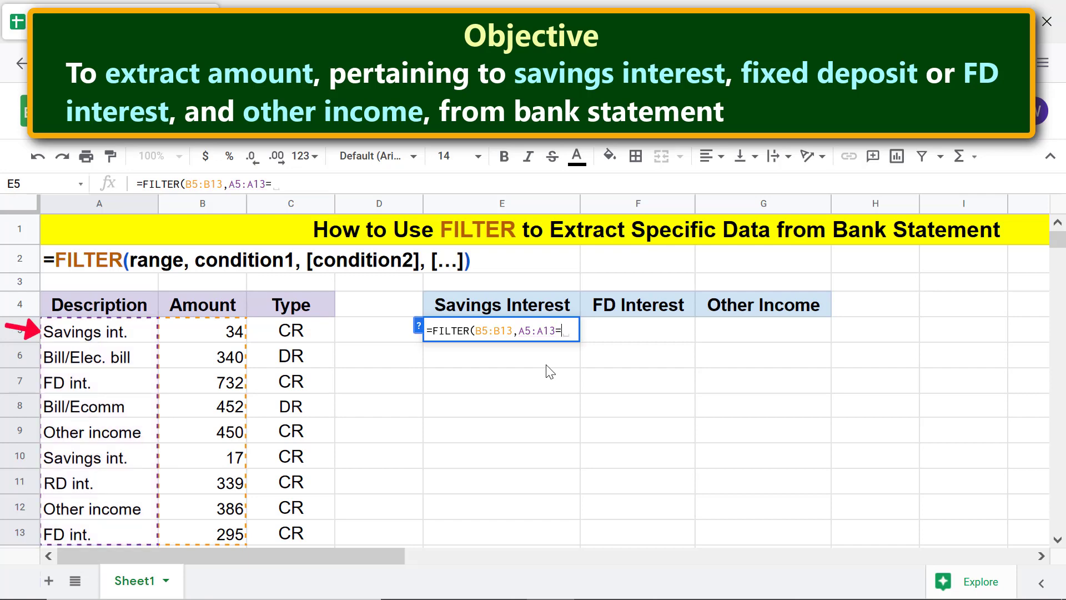
pyautogui.click(142, 336)
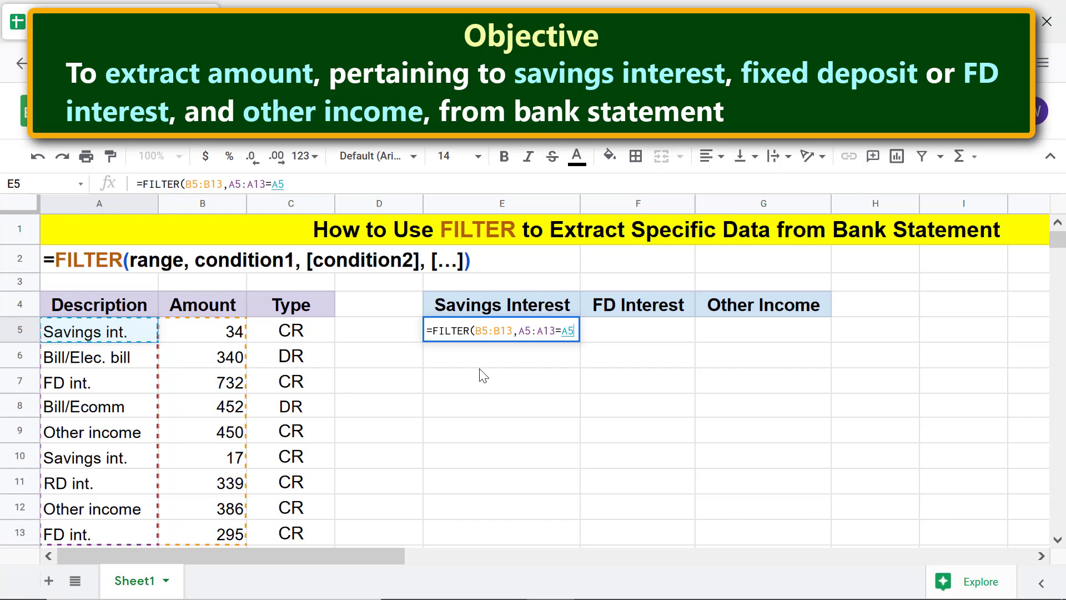
pyautogui.press('Return')
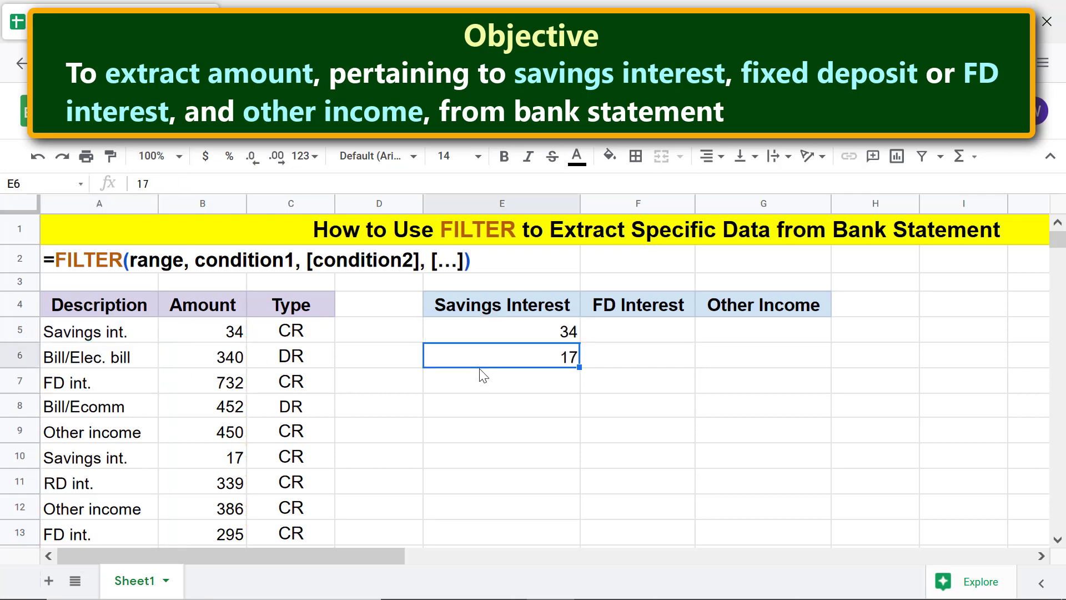
pyautogui.click(543, 388)
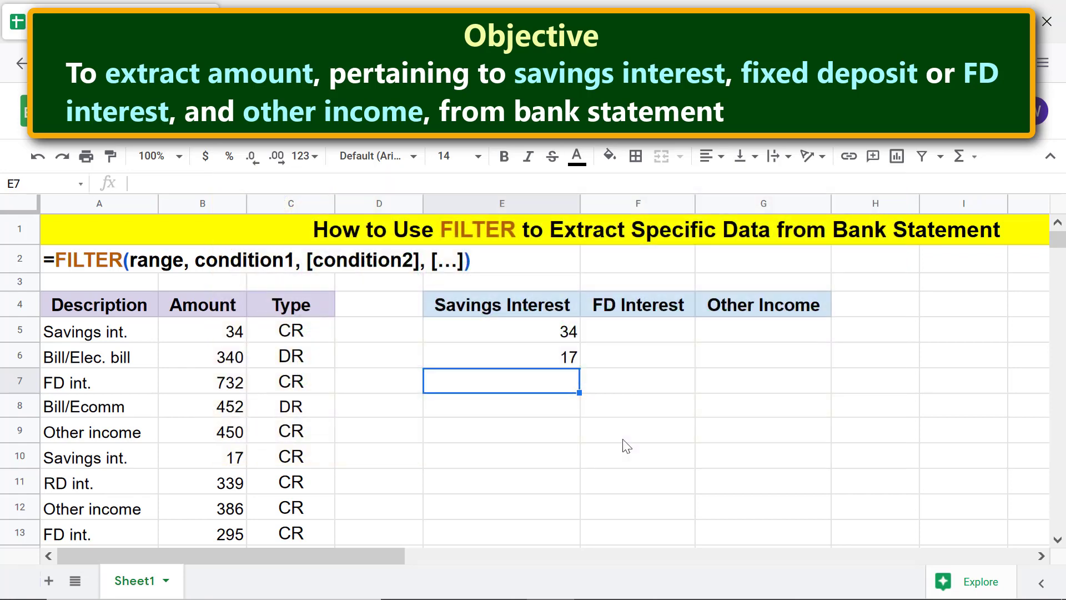
# - Change the E5 formula to =FILTER($B$5:$B$13,$A$5:$A$13=A5) with absolute ranges
pyautogui.click(552, 335)
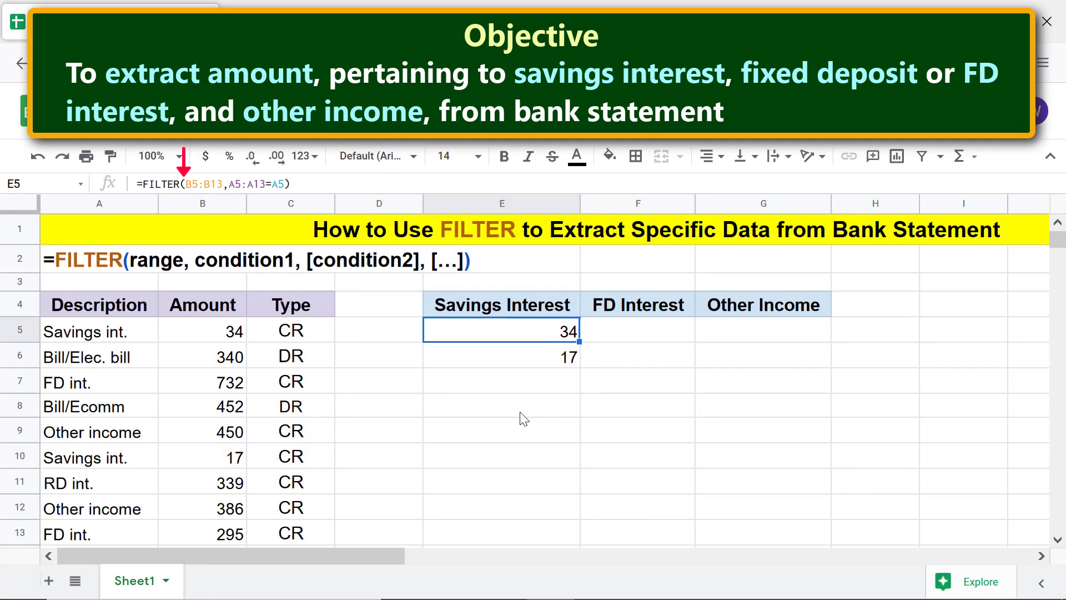
pyautogui.click(191, 188)
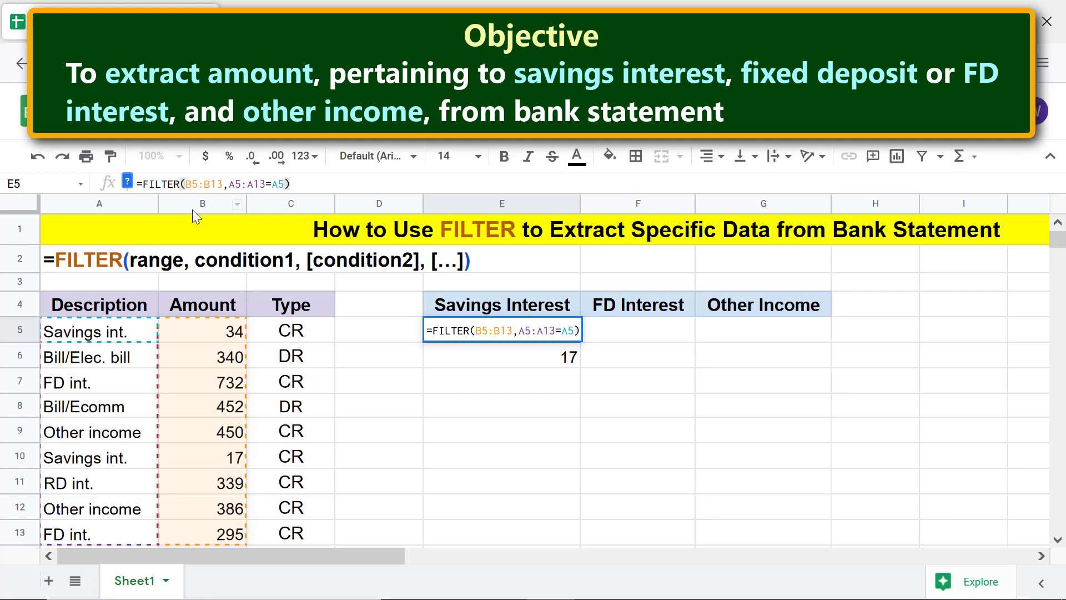
pyautogui.press('F4')
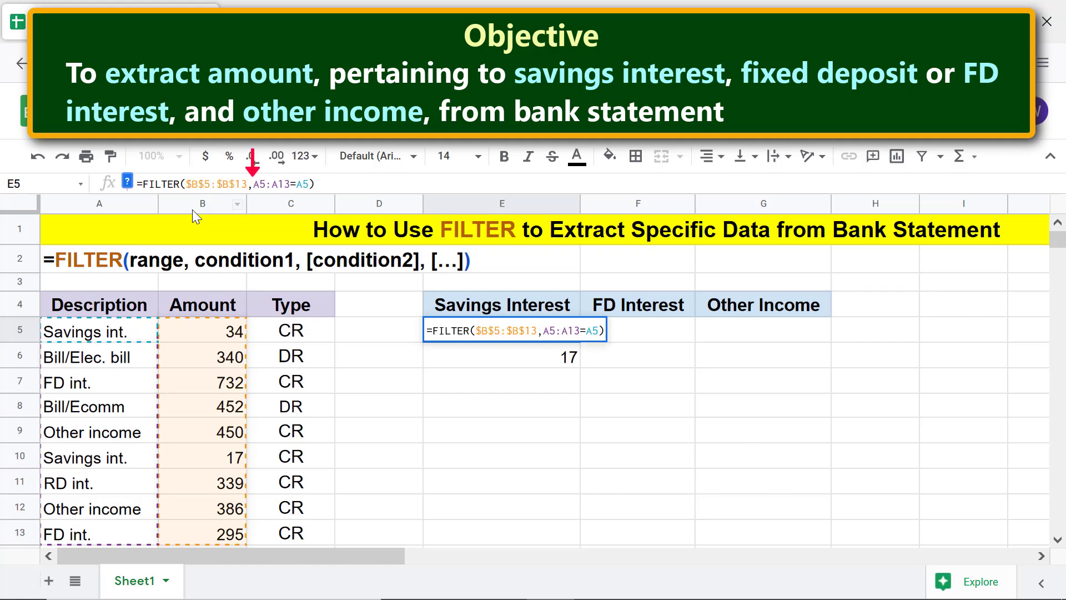
pyautogui.click(253, 183)
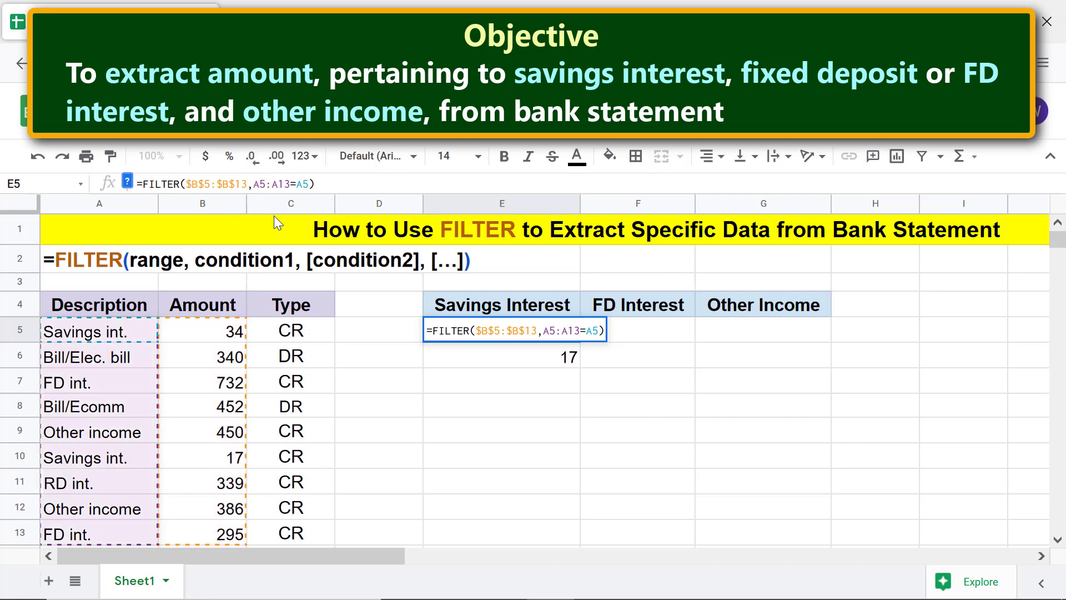
pyautogui.press('F4')
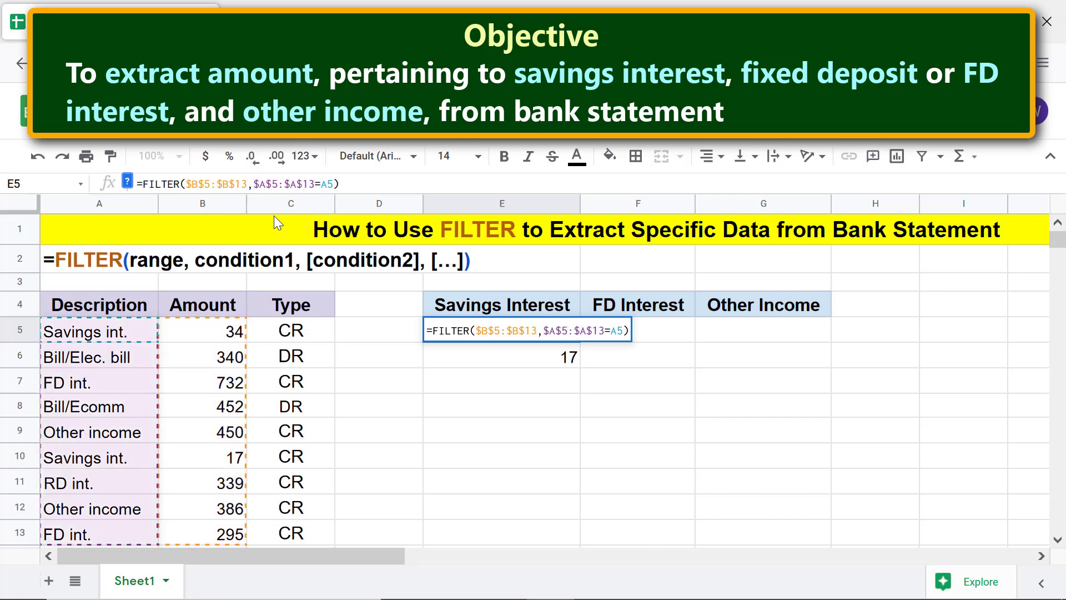
pyautogui.press('Return')
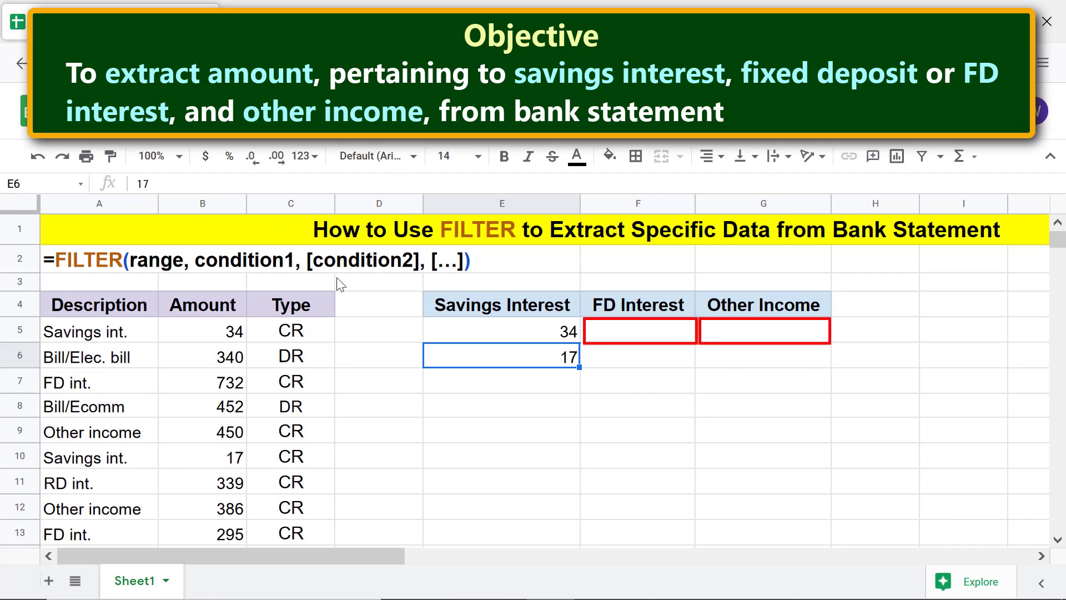
# - Fill the E5 FILTER formula right into F5 and G5, which return #N/A
pyautogui.click(441, 329)
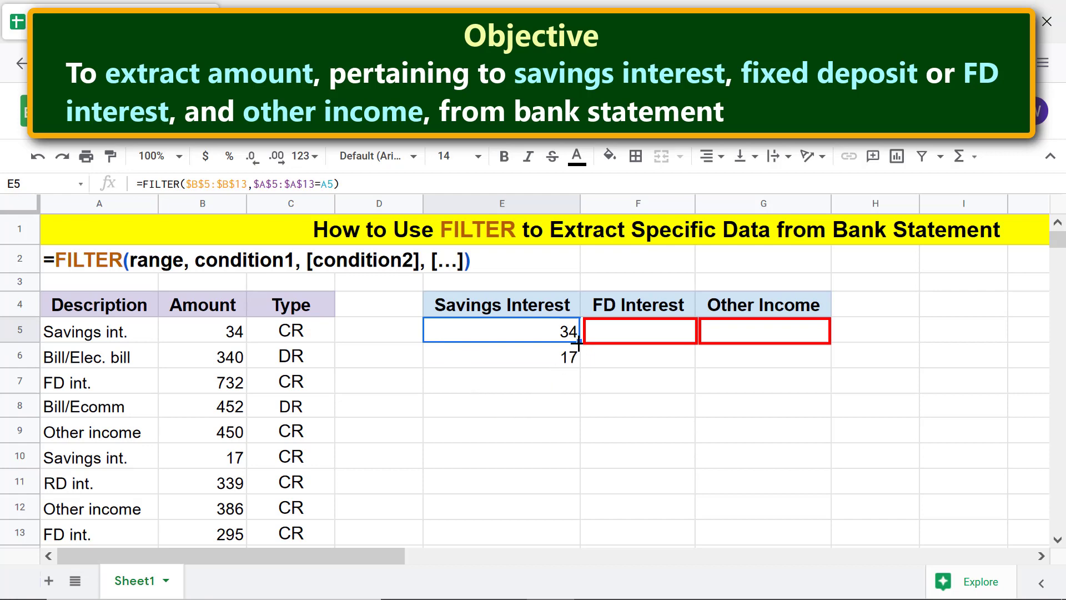
pyautogui.moveTo(577, 345); pyautogui.dragTo(788, 350)
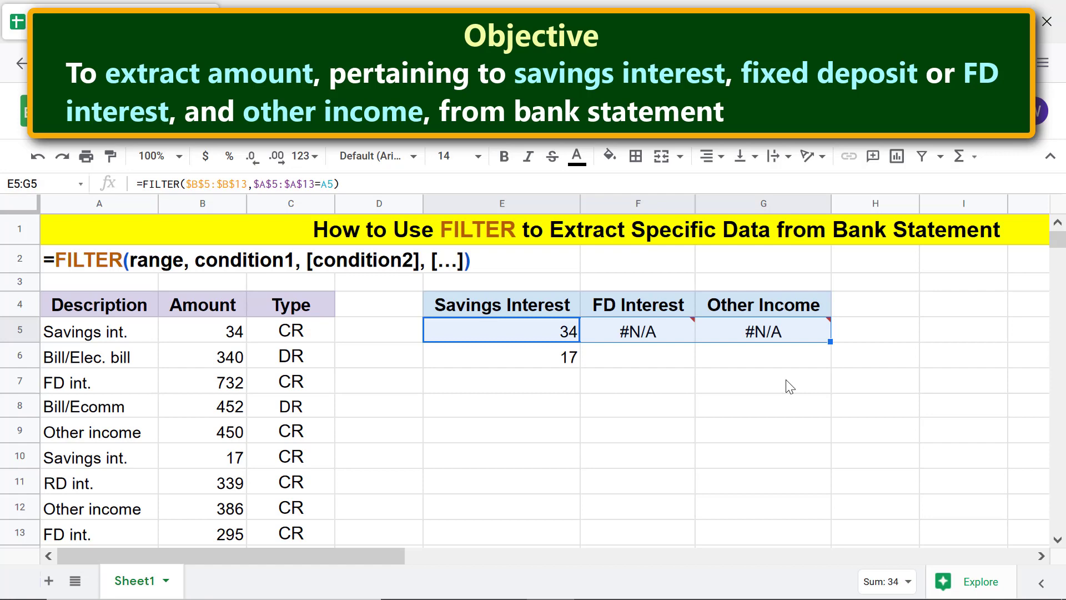
pyautogui.click(679, 361)
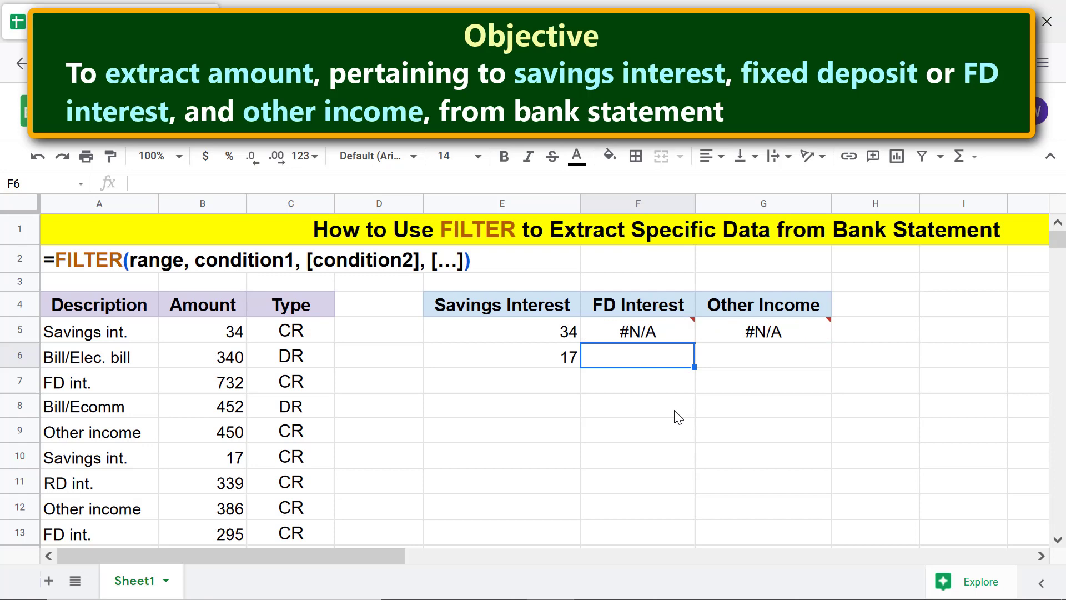
# - Change F5's criterion from B5 to A7 so FD Interest lists 732 and 295
pyautogui.click(652, 335)
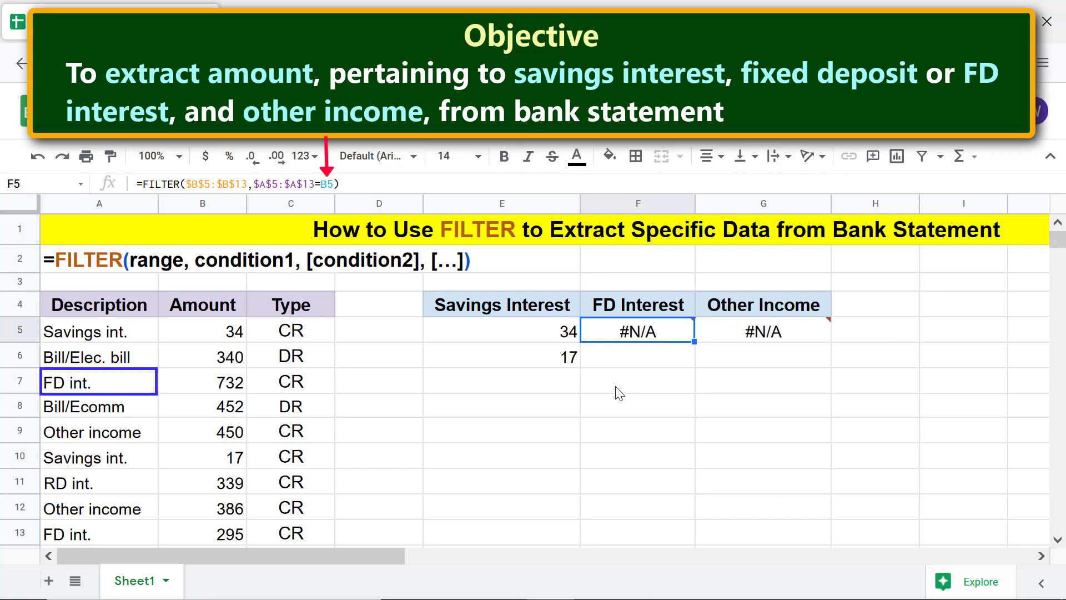
pyautogui.click(322, 185)
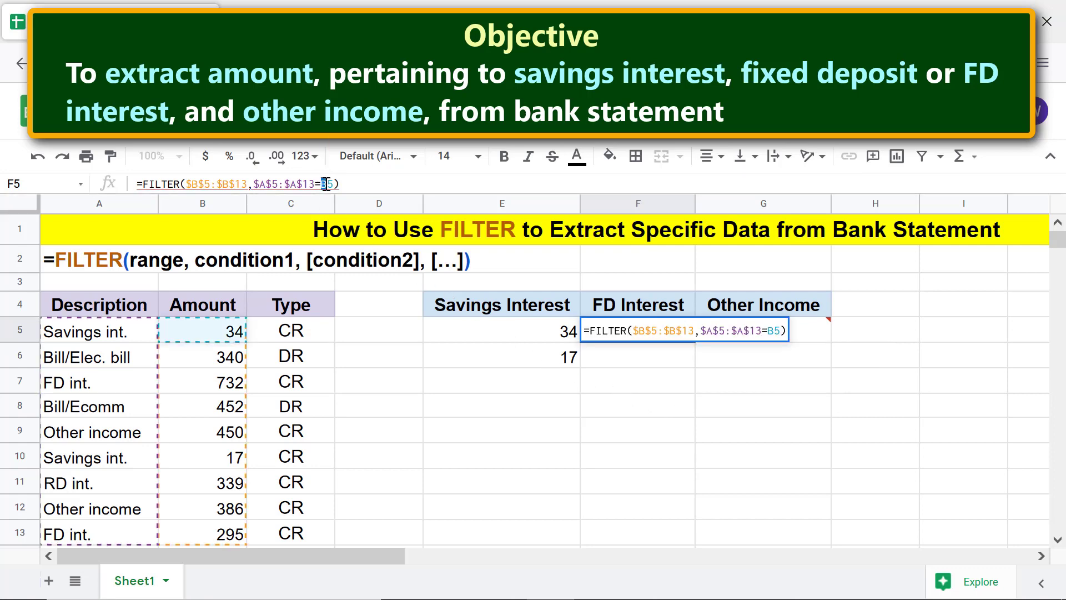
pyautogui.moveTo(321, 185); pyautogui.dragTo(332, 184)
pyautogui.write('A7')
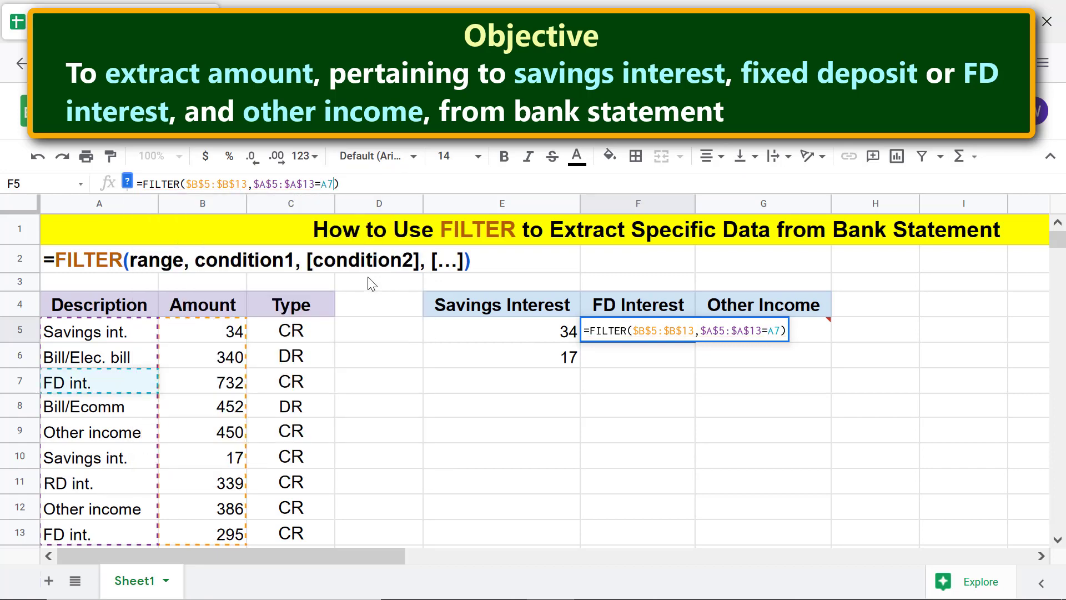
pyautogui.press('Return')
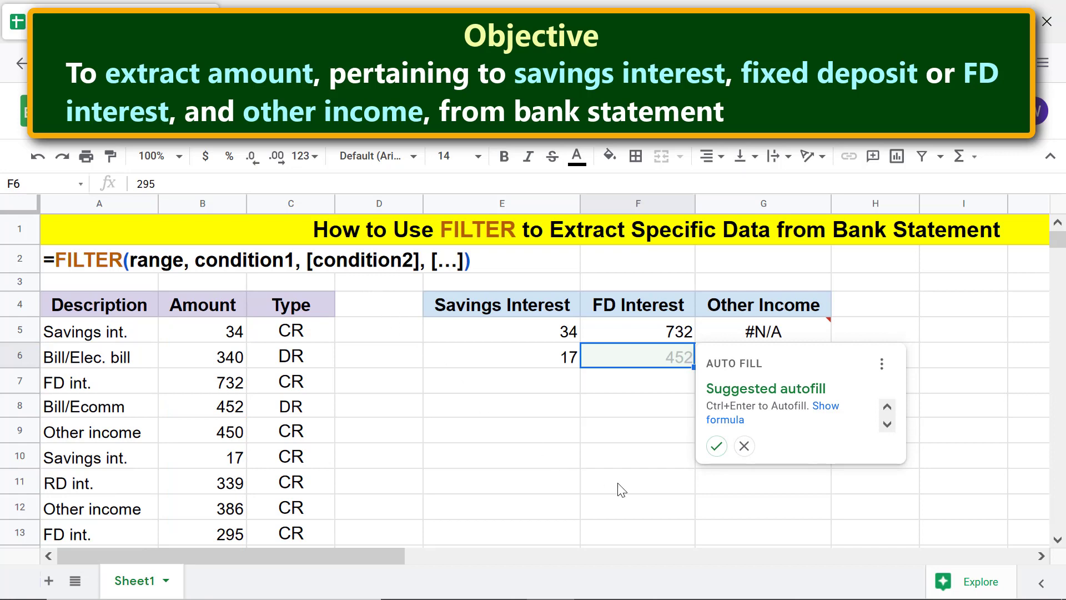
pyautogui.click(744, 446)
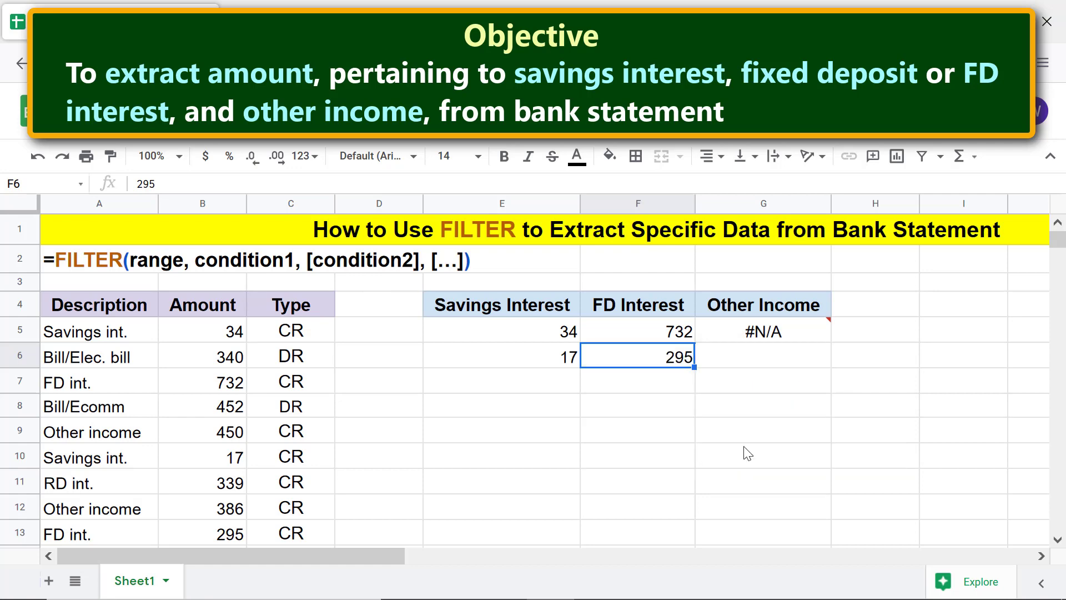
# - Change G5's criterion from C5 to A9 so Other Income lists 450 and 386
pyautogui.click(759, 333)
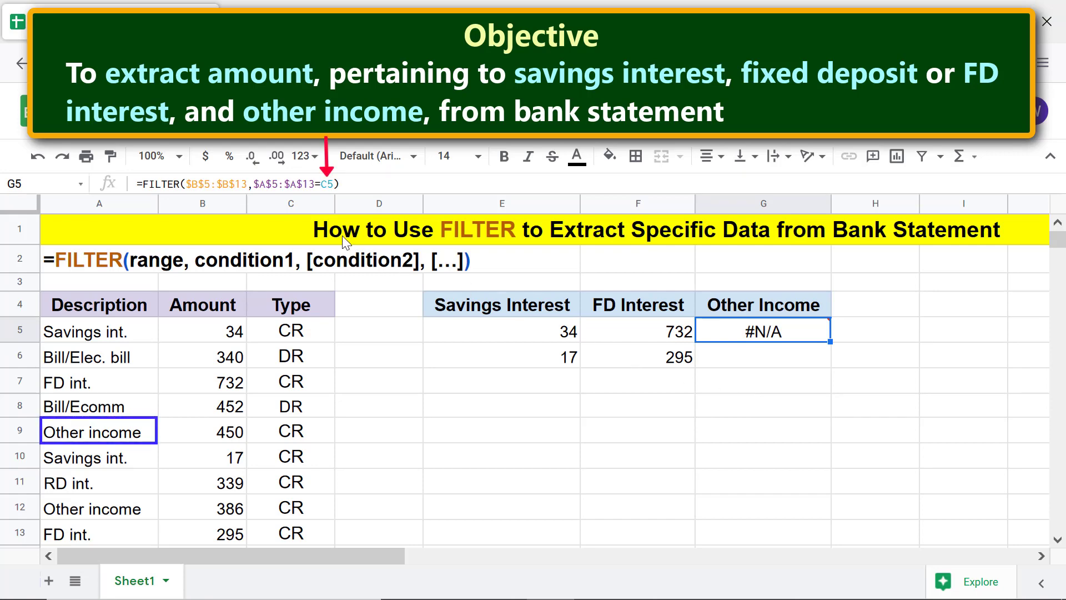
pyautogui.doubleClick(322, 185)
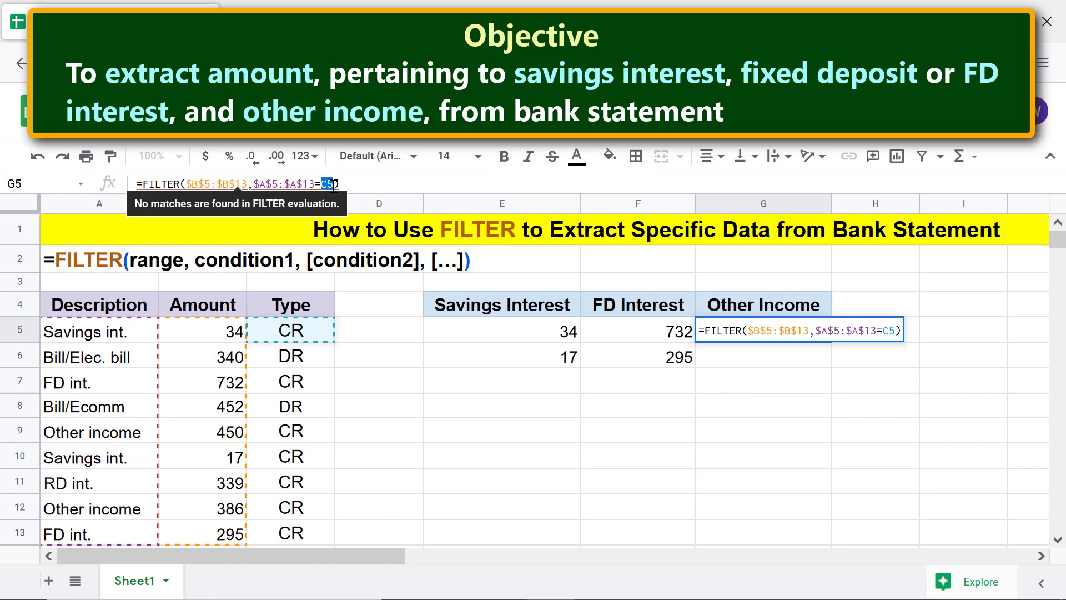
pyautogui.write('A9')
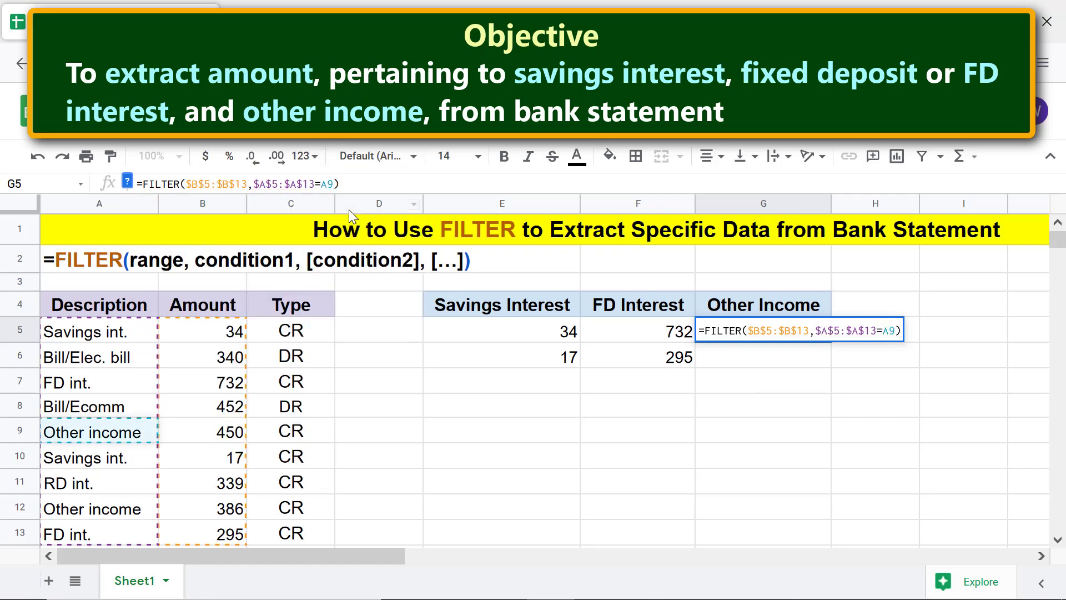
pyautogui.press('Return')
pyautogui.click(729, 395)
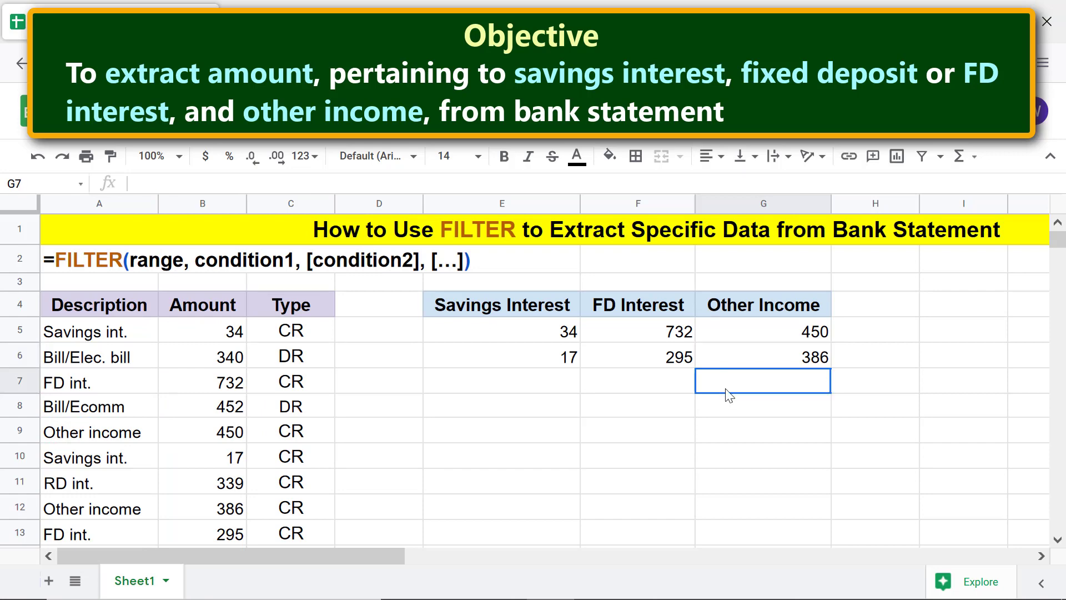